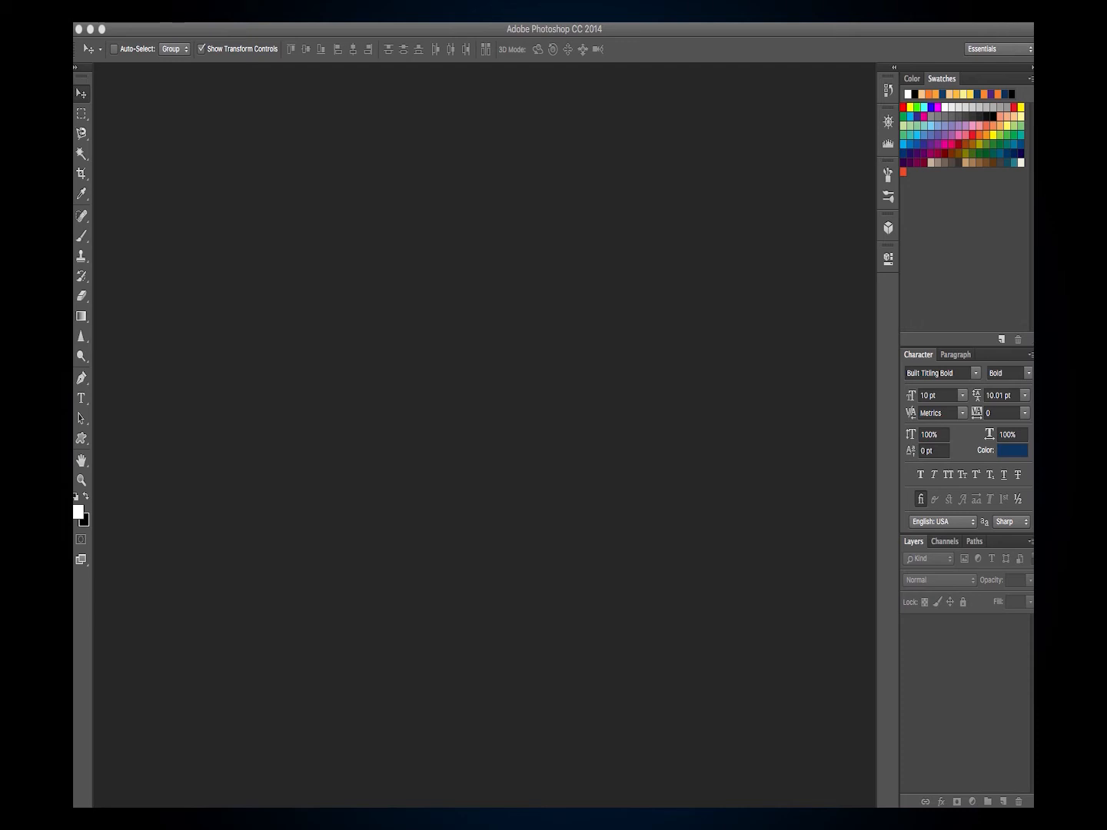
# Open Sixx Bass.jpg and duplicate its Background layer under the name Nikki Sixx Bass.
pyautogui.moveTo(15, 292); pyautogui.dragTo(491, 377)
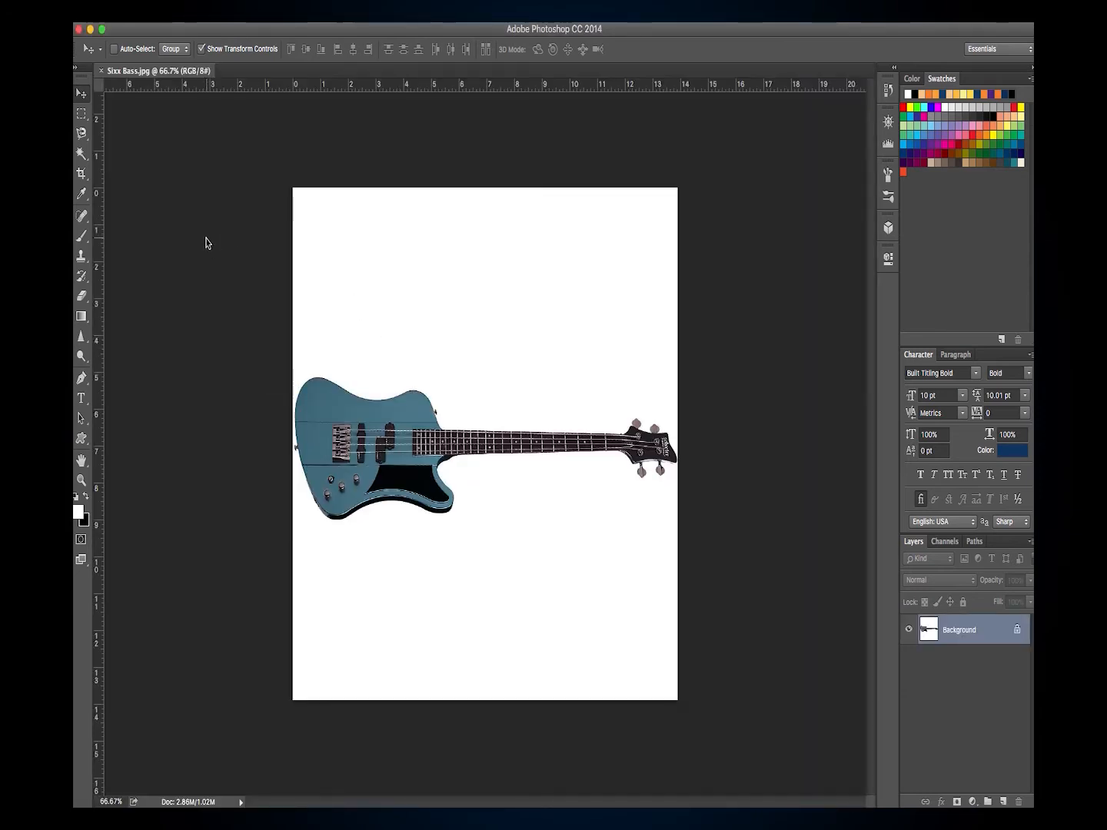
pyautogui.rightClick(1003, 637)
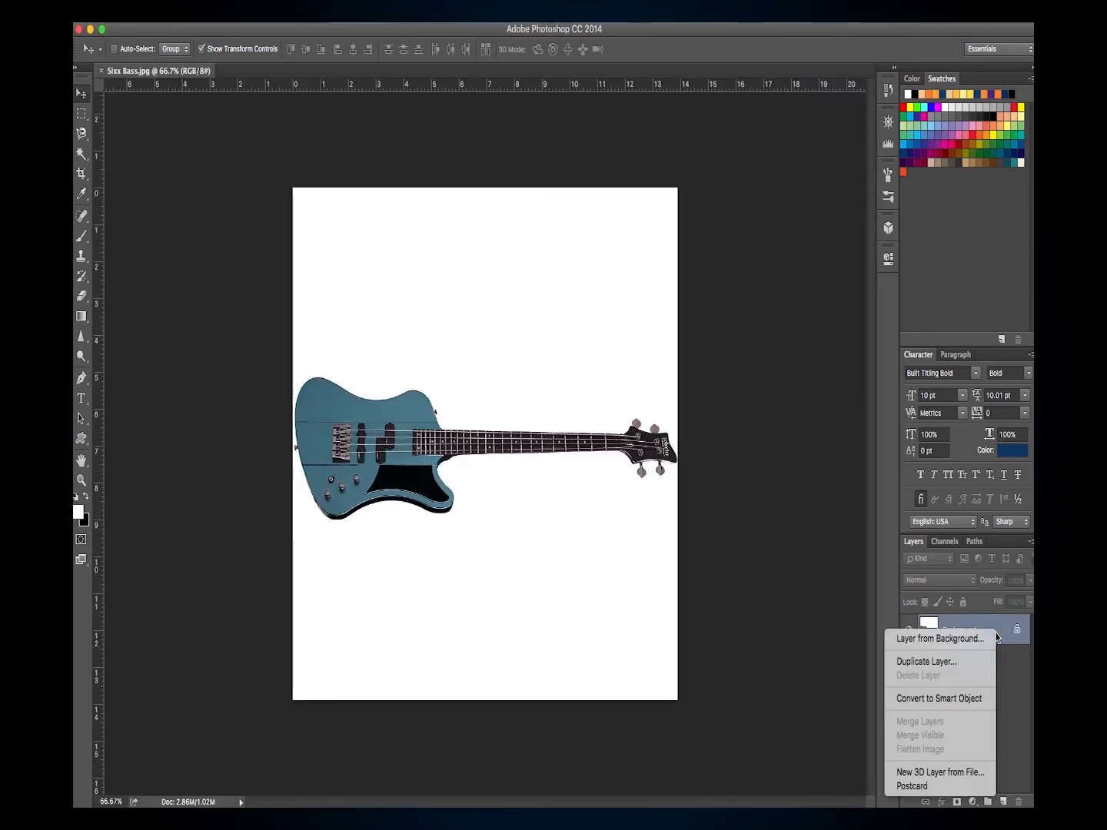
pyautogui.click(925, 664)
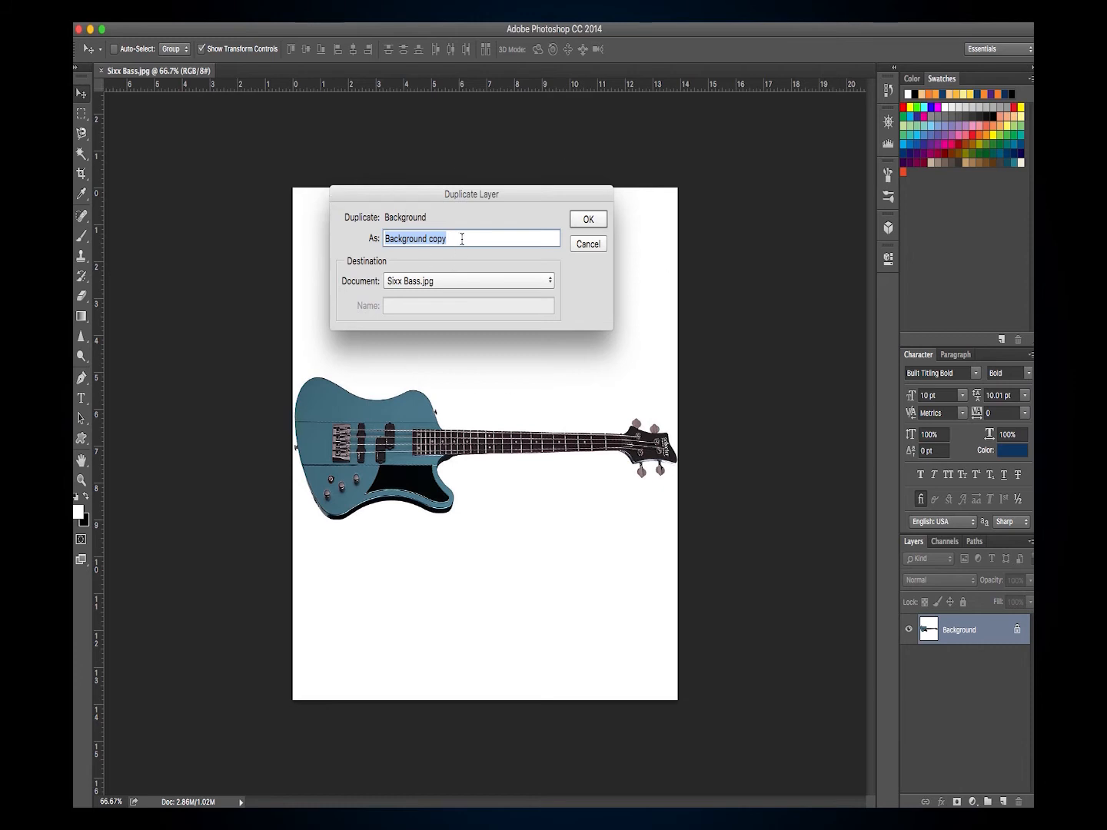
pyautogui.press('BackSpace')
pyautogui.write('Nikki Sixx Bass')
pyautogui.click(586, 220)
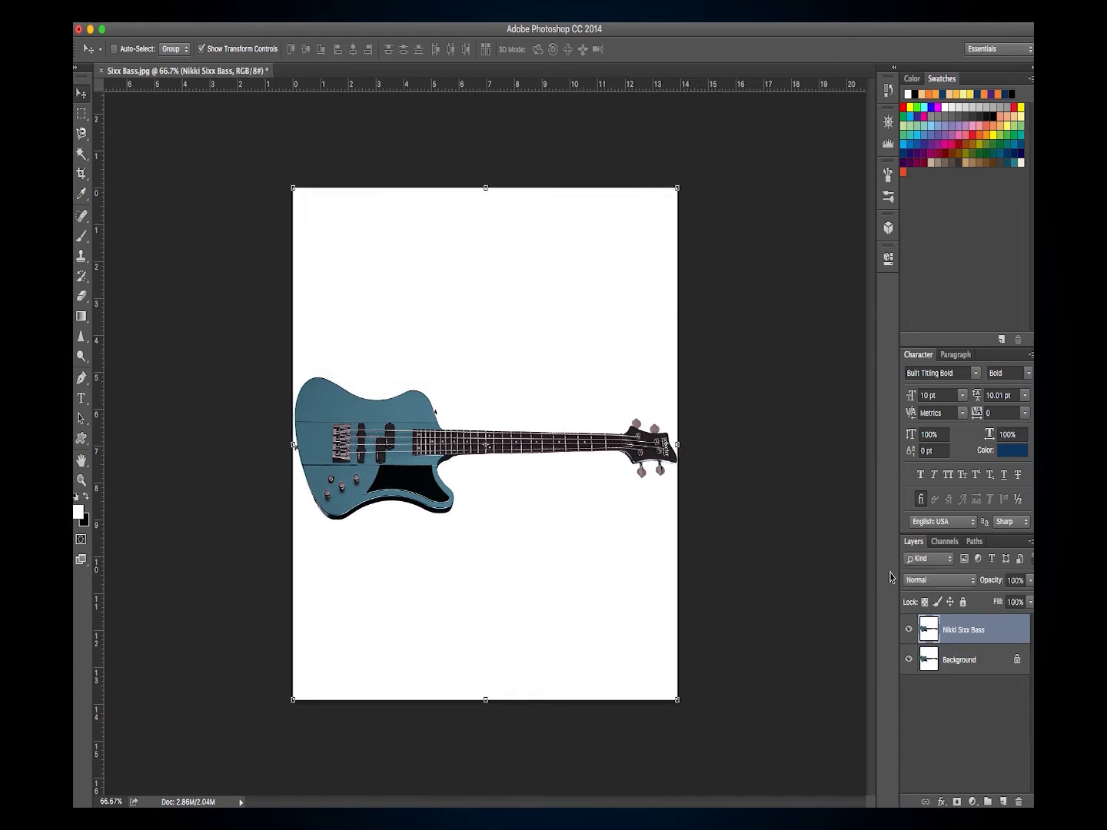
# Hide the Background layer and convert the Nikki Sixx Bass layer to a smart object.
pyautogui.click(908, 661)
pyautogui.rightClick(1000, 633)
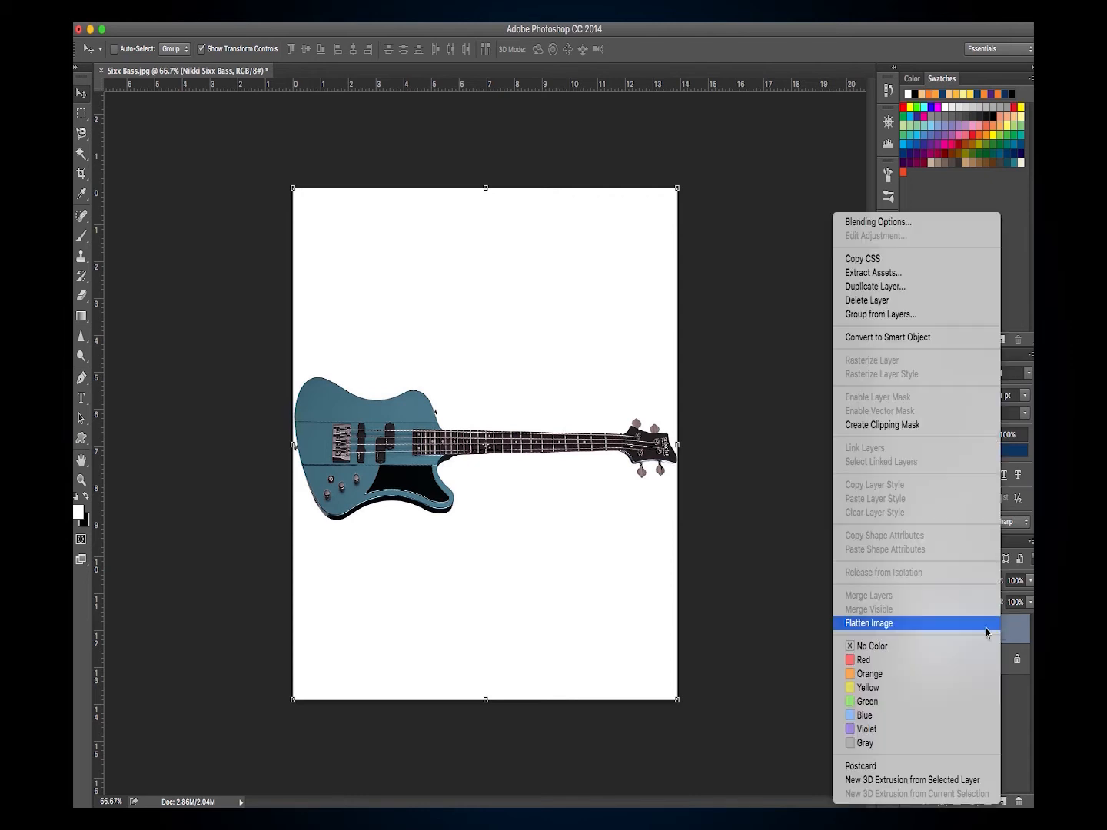
pyautogui.click(876, 343)
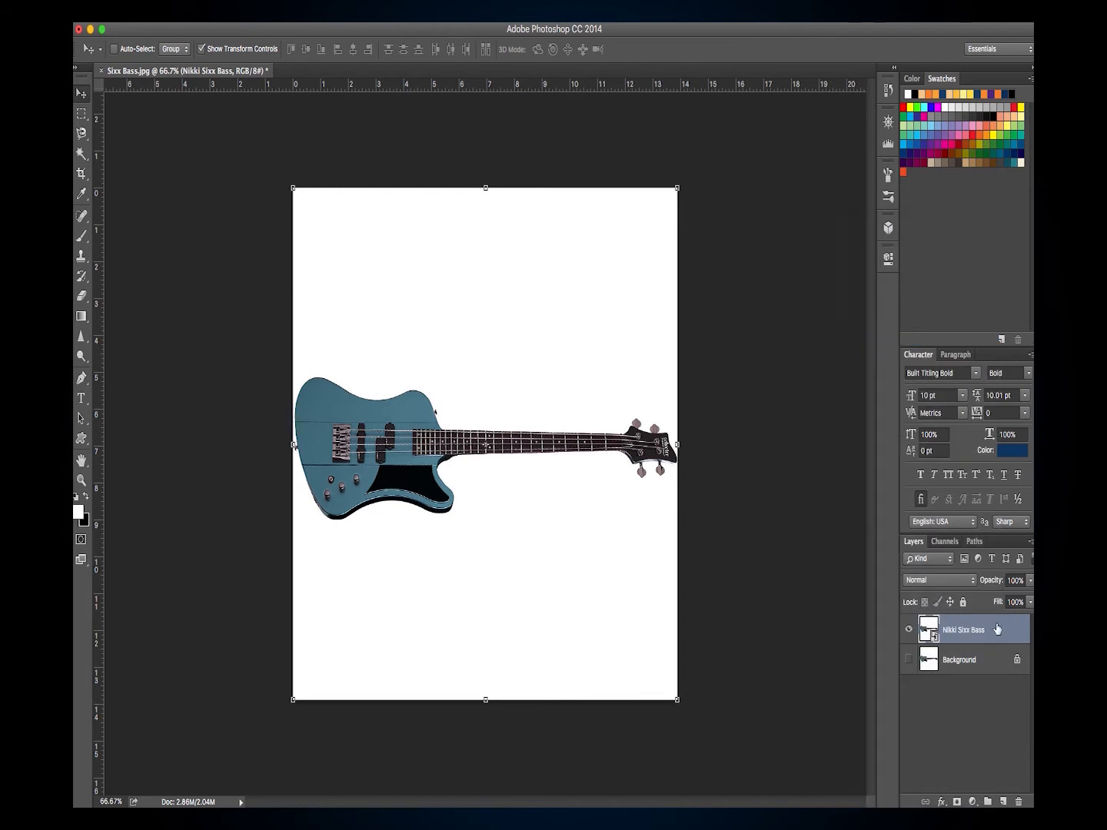
# Rasterize the Nikki Sixx Bass smart object layer.
pyautogui.rightClick(999, 631)
pyautogui.click(1014, 639)
pyautogui.rightClick(991, 627)
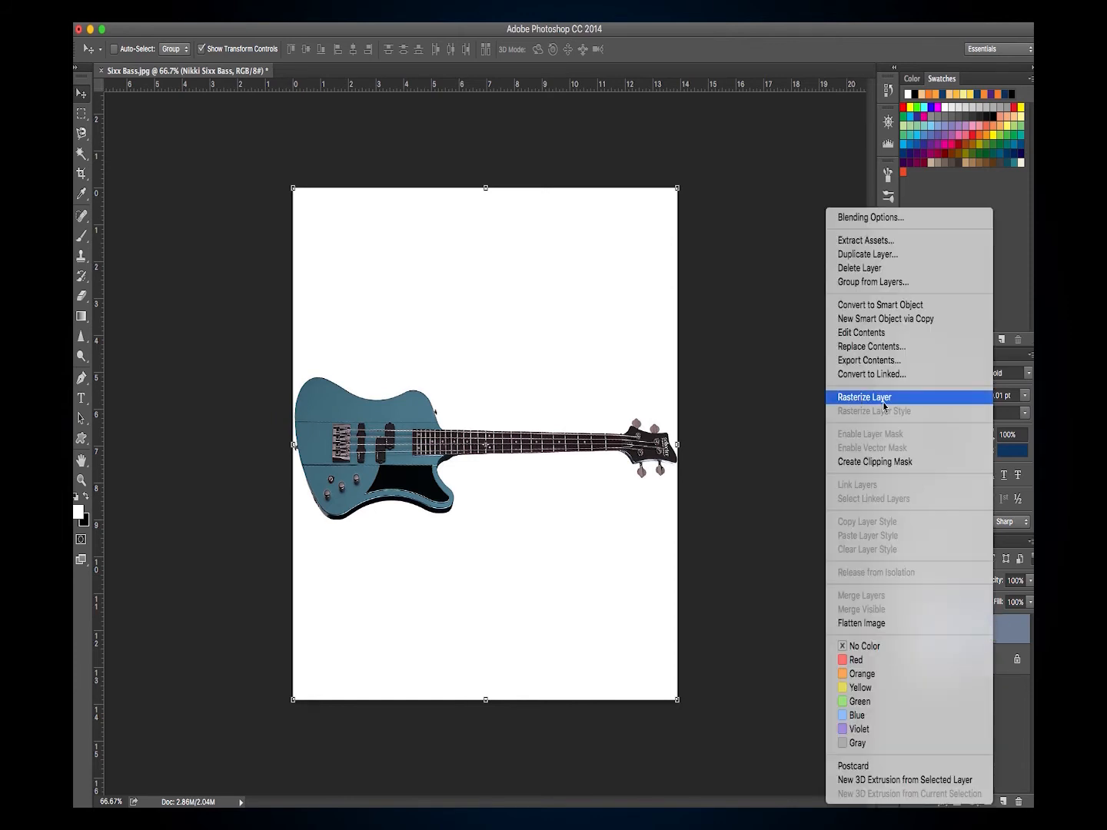
pyautogui.click(857, 398)
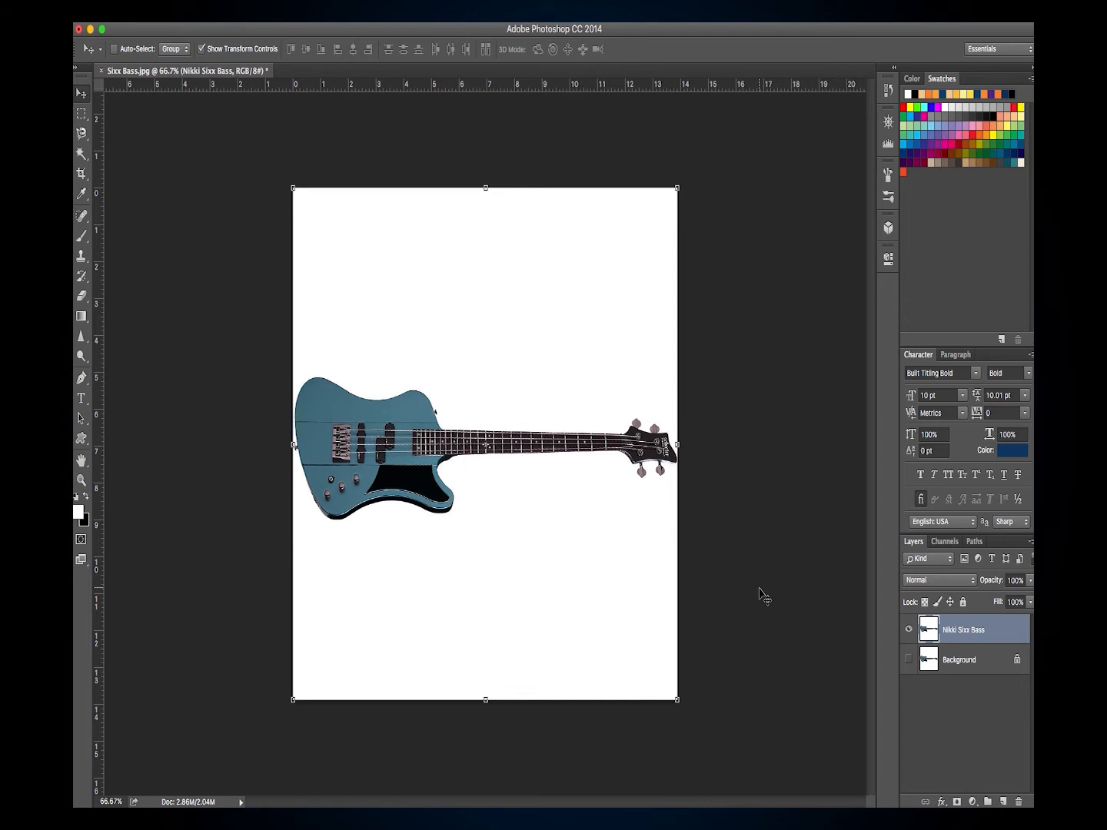
# Using the Magic Wand with tolerance 20 and Contiguous enabled, select and delete the white area around the bass, and clear the selection.
pyautogui.click(81, 154)
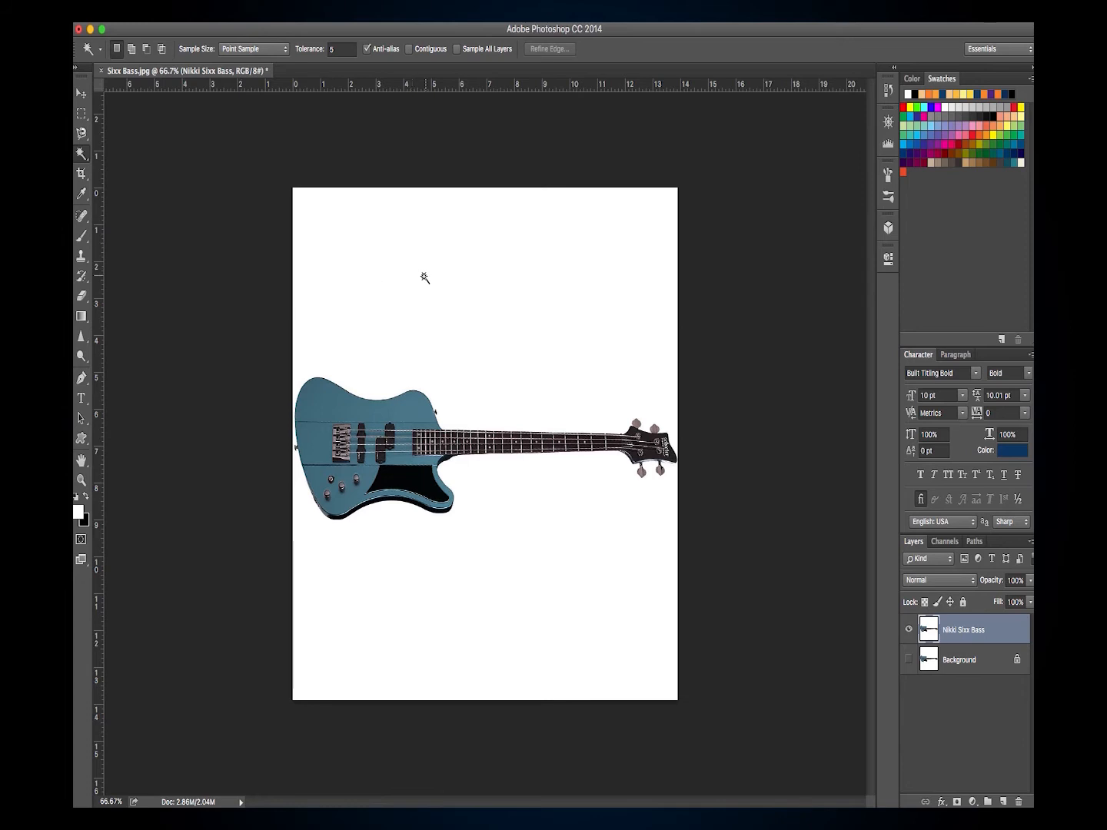
pyautogui.click(338, 49)
pyautogui.write('20')
pyautogui.press('Return')
pyautogui.click(409, 50)
pyautogui.click(458, 288)
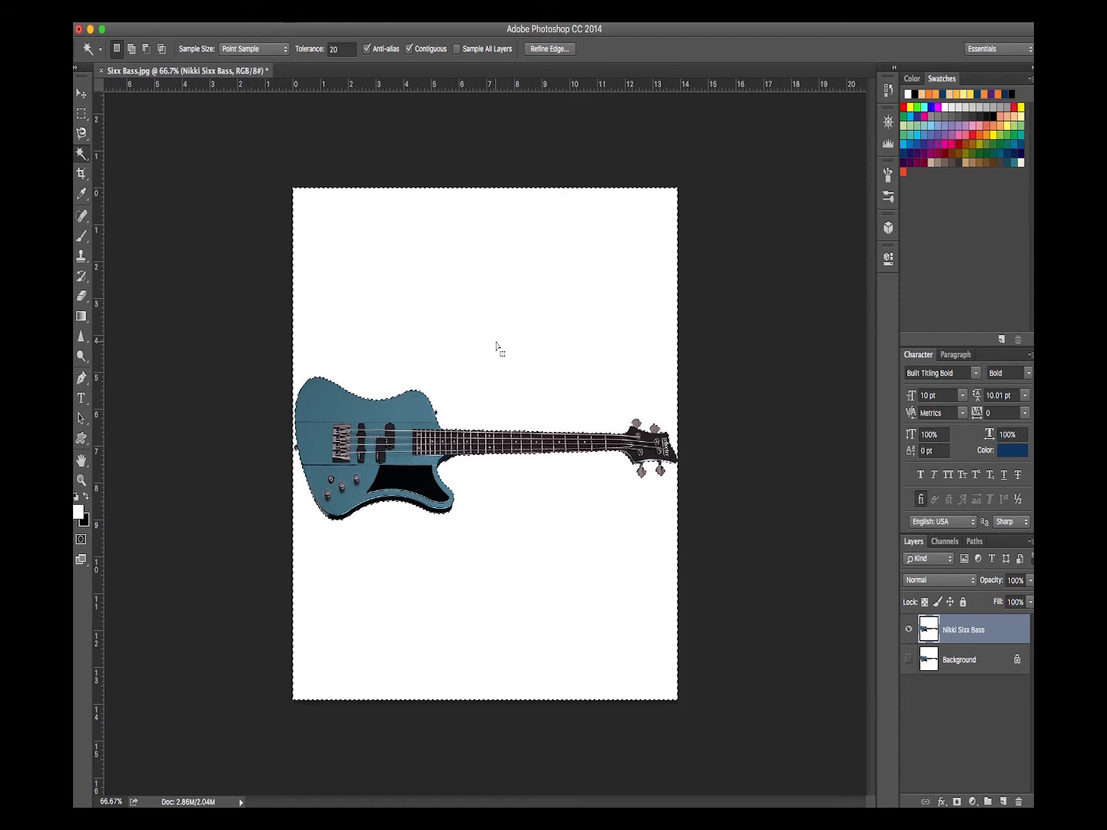
pyautogui.press('Delete')
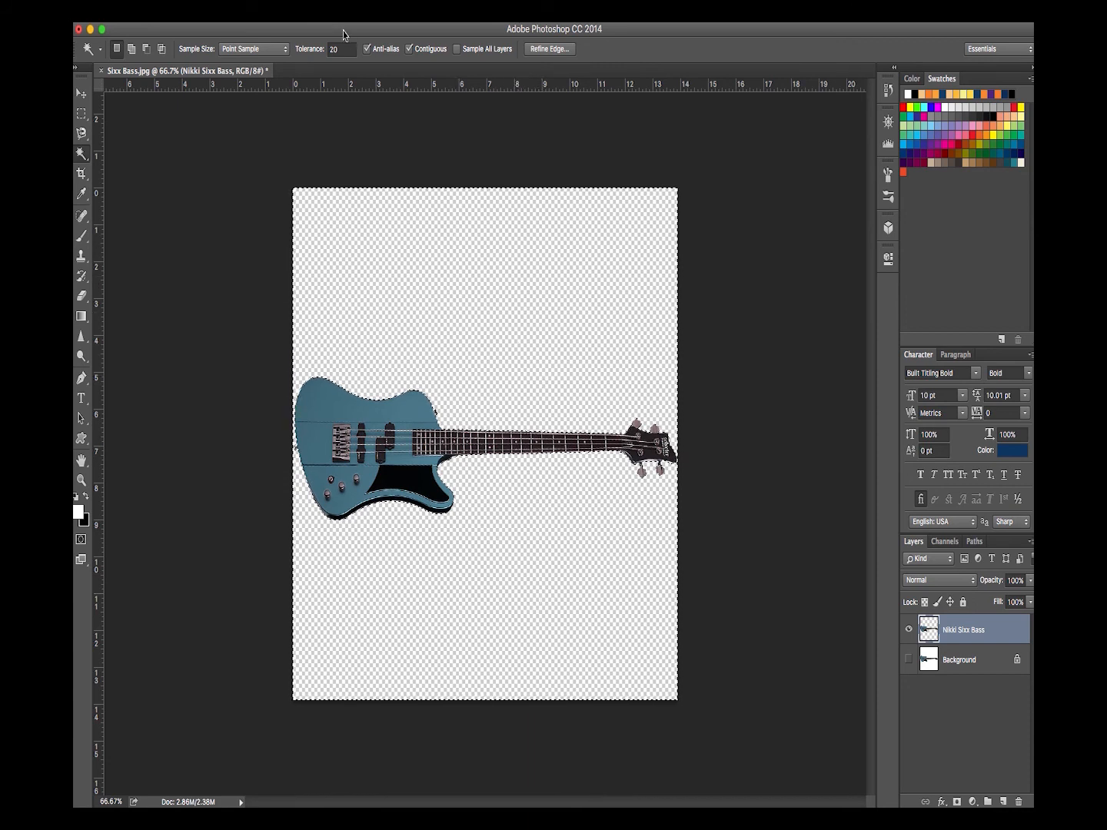
pyautogui.click(312, 15)
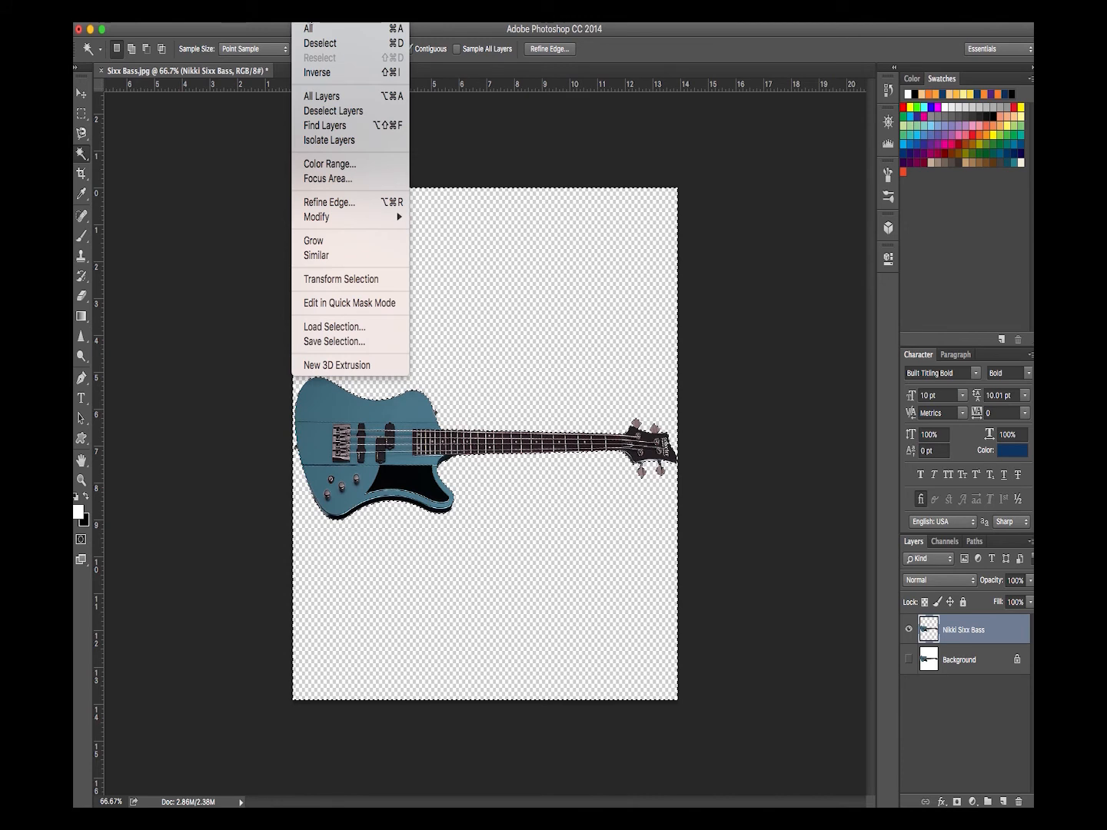
pyautogui.click(309, 46)
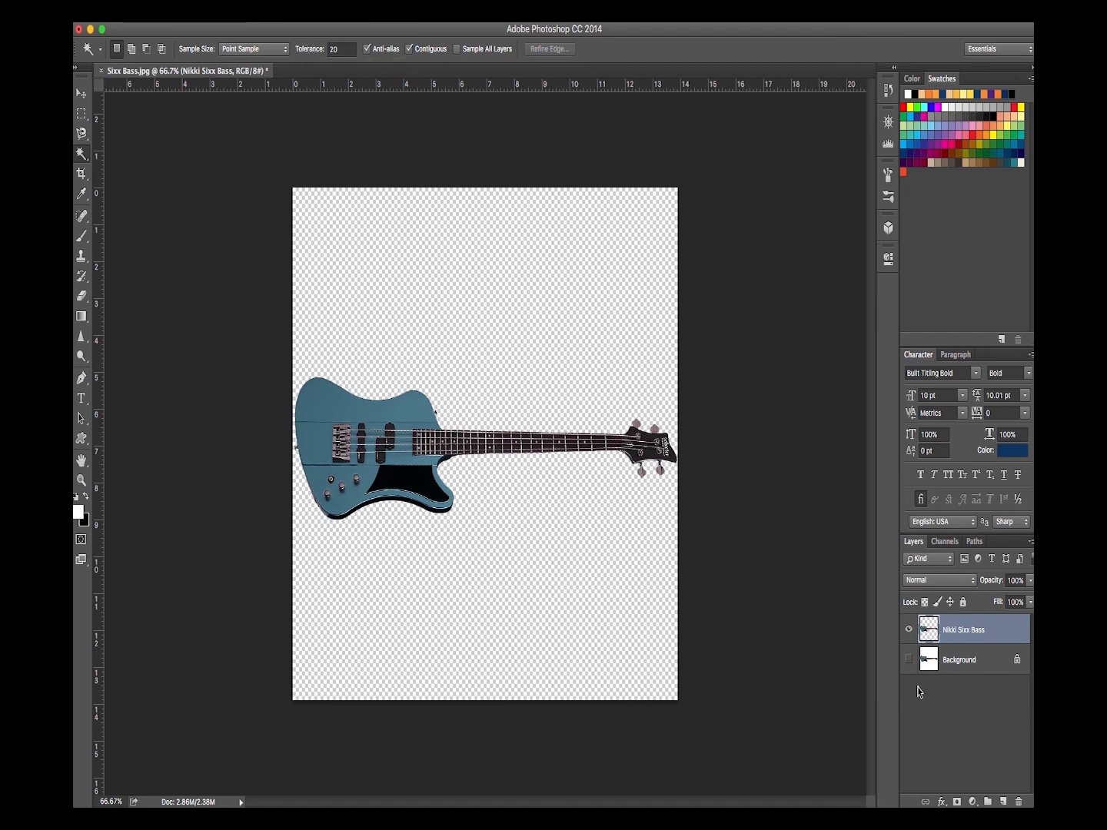
# Compare the cut-out bass with the original by toggling the Background layer's visibility, leaving that layer hidden.
pyautogui.click(910, 659)
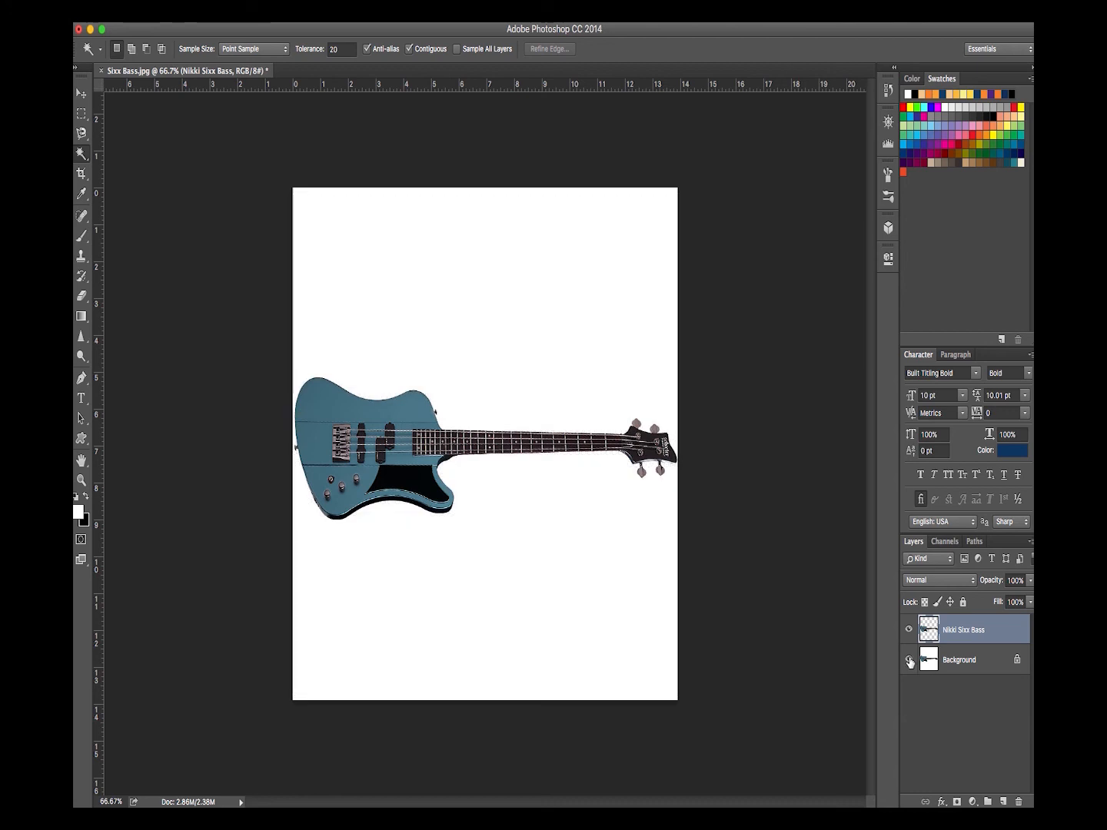
pyautogui.click(909, 659)
pyautogui.click(908, 660)
pyautogui.click(909, 659)
pyautogui.click(909, 659)
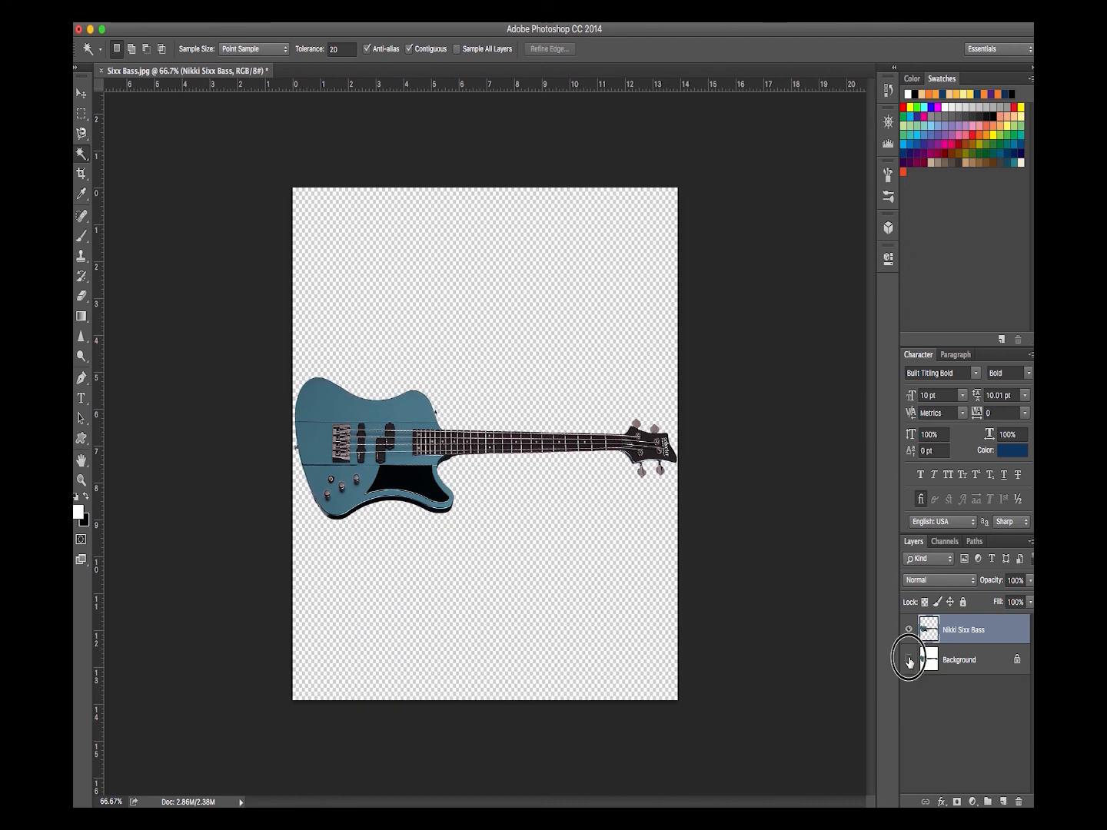
pyautogui.click(909, 661)
pyautogui.click(909, 659)
# Save a copy of the image to the Desktop as Nikki Sixx Bass in CompuServe GIF format.
pyautogui.click(164, 23)
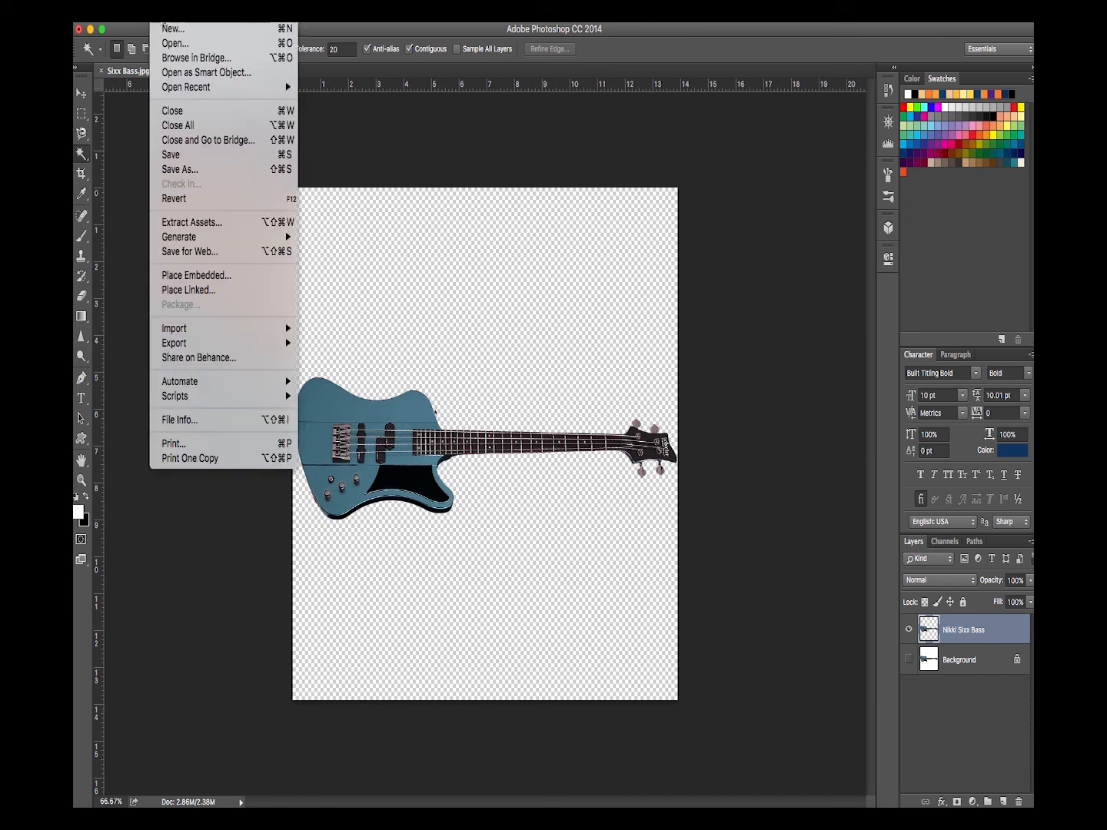
pyautogui.click(172, 172)
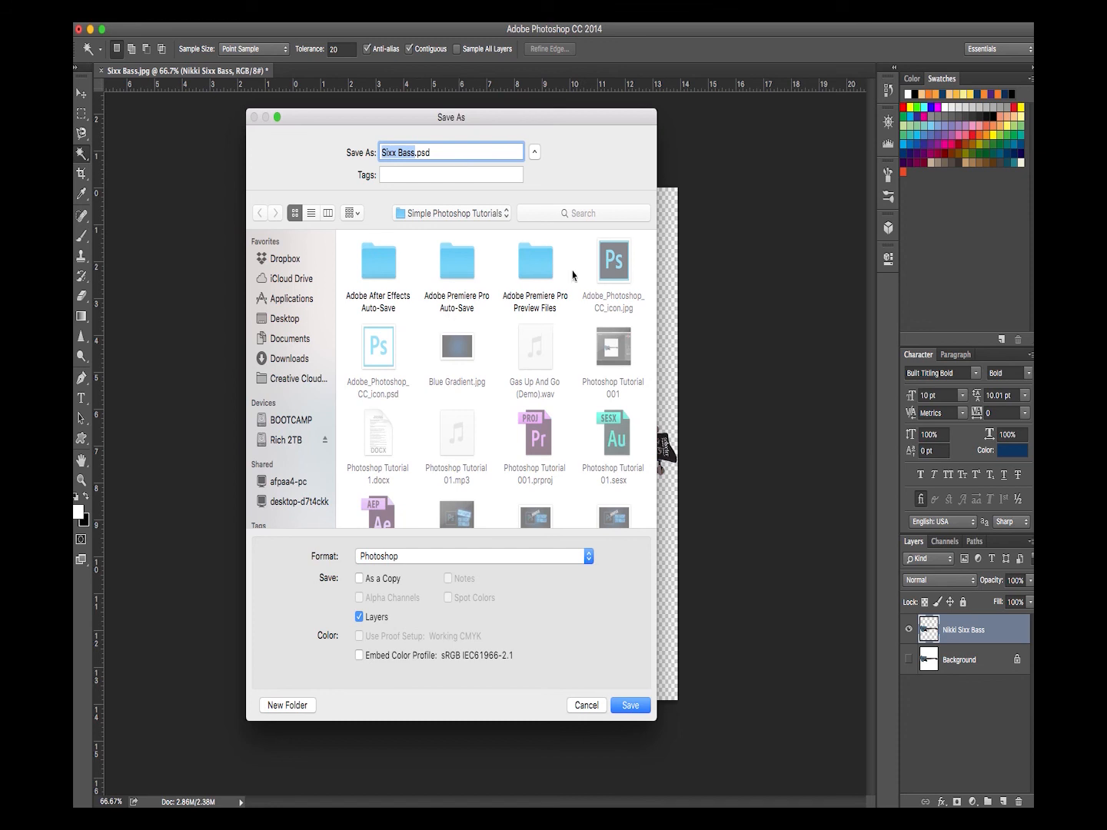
pyautogui.tripleClick(440, 152)
pyautogui.write('Nikki')
pyautogui.click(404, 557)
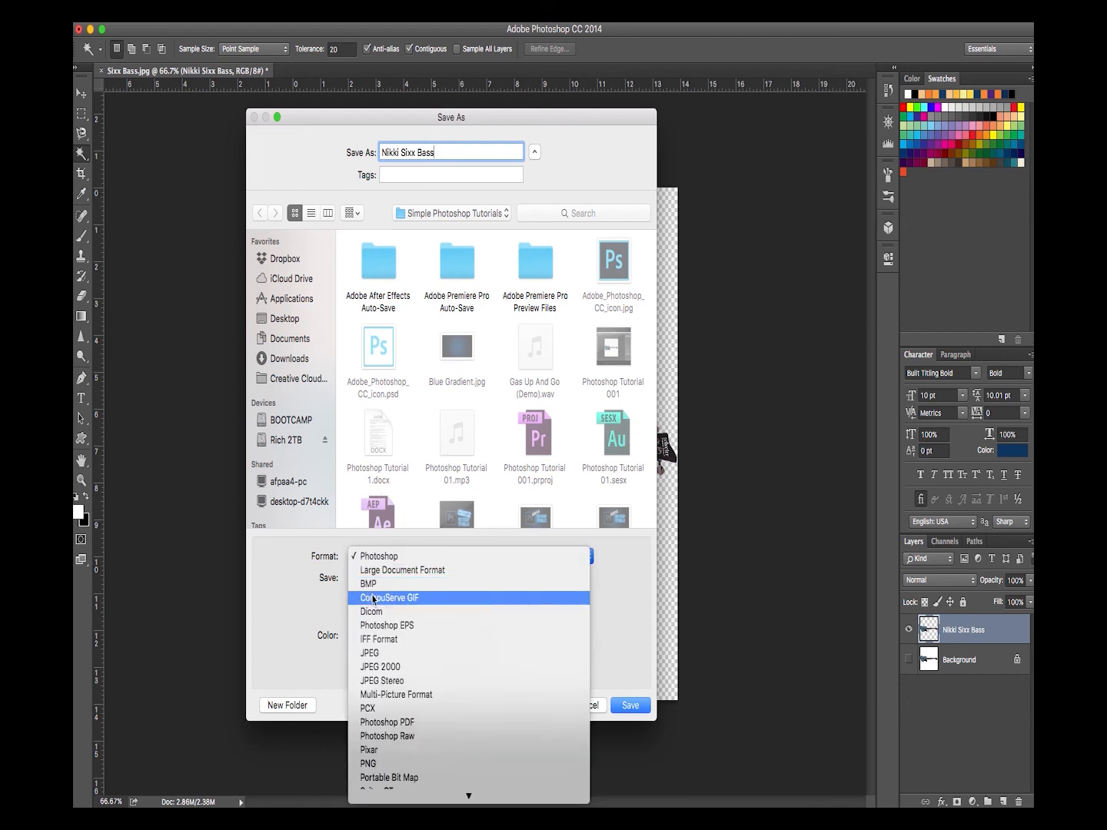
pyautogui.click(398, 606)
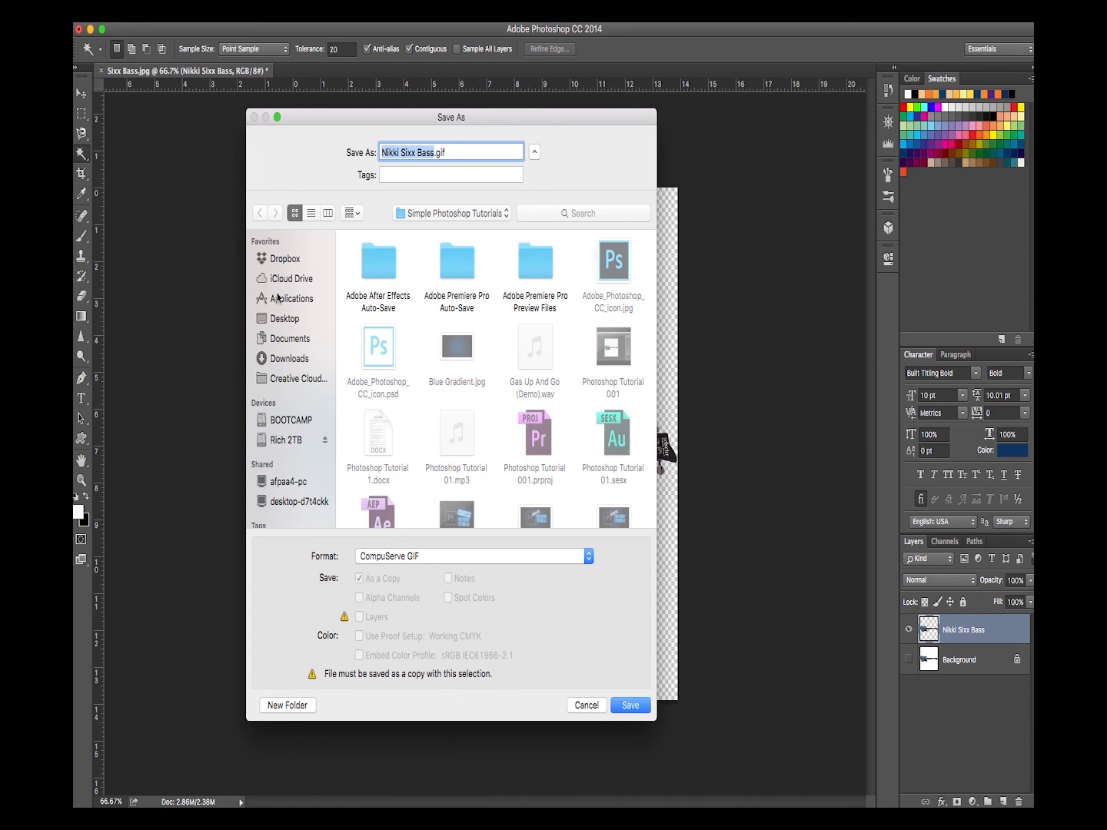
pyautogui.click(286, 320)
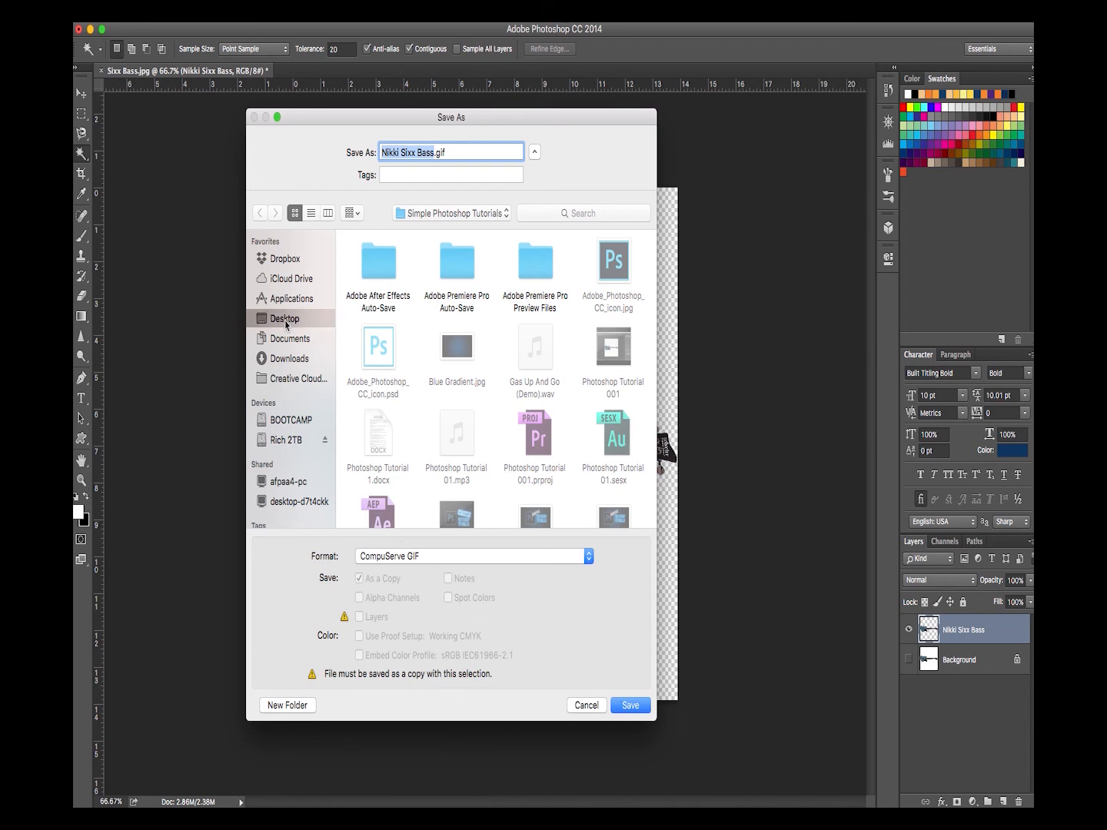
pyautogui.click(629, 706)
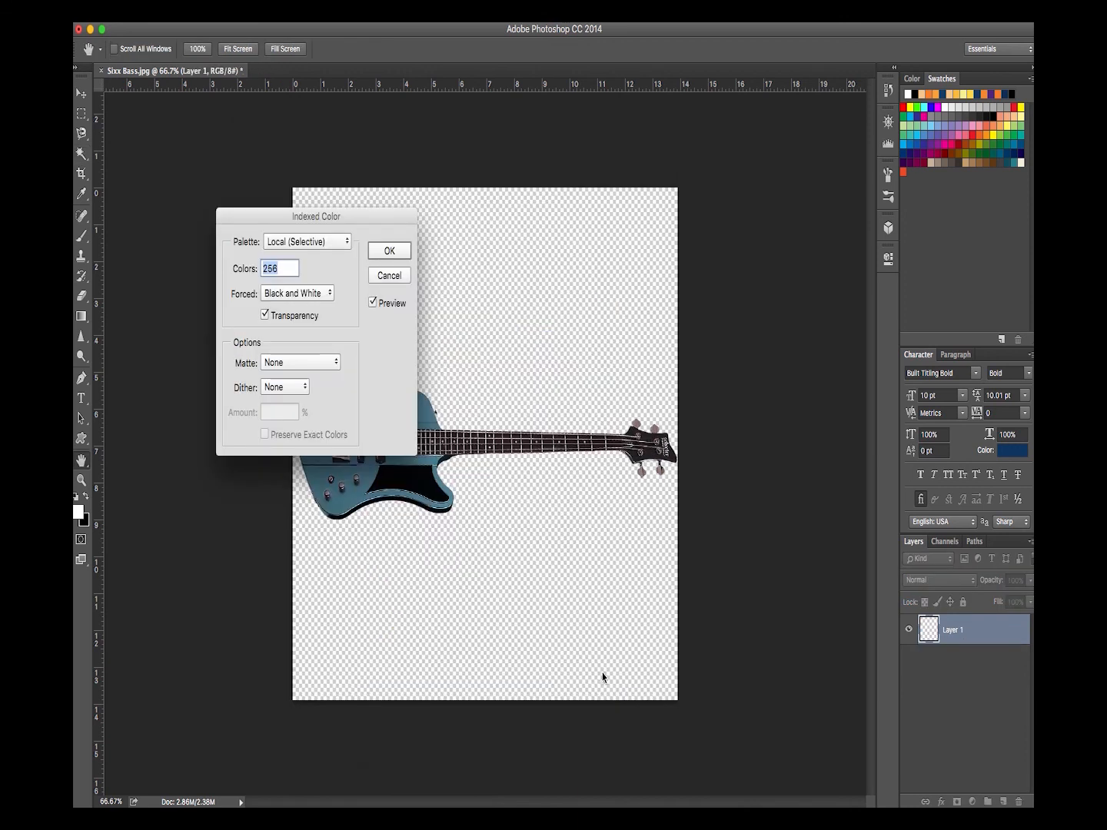